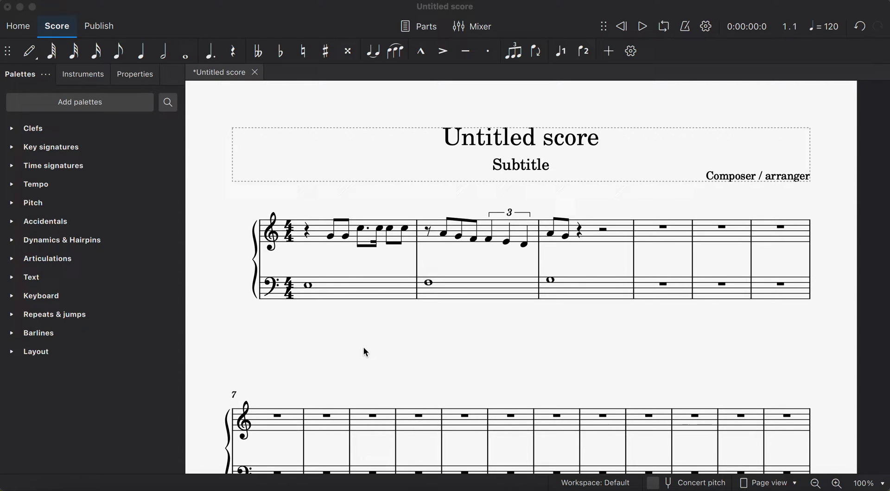
Select the bass whole note E3 in measure 1.
click(308, 286)
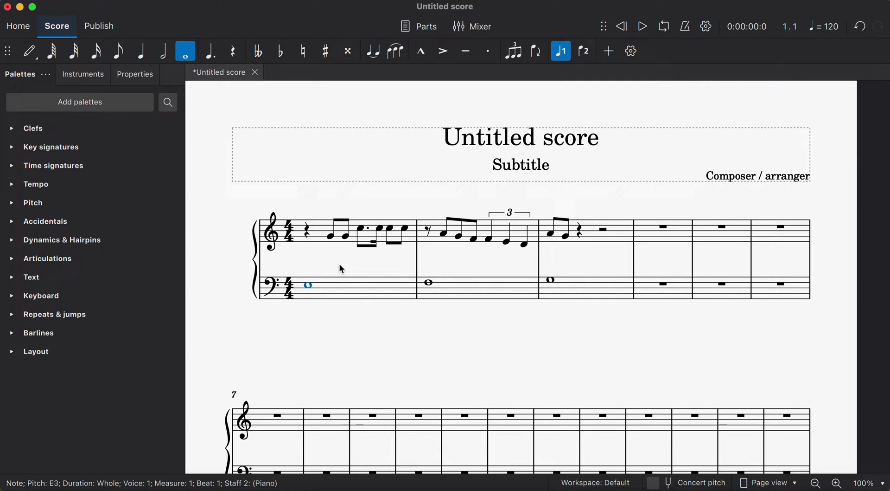
Open a figured bass entry under the bass E3 via Add > Text > Figured bass.
click(214, 1)
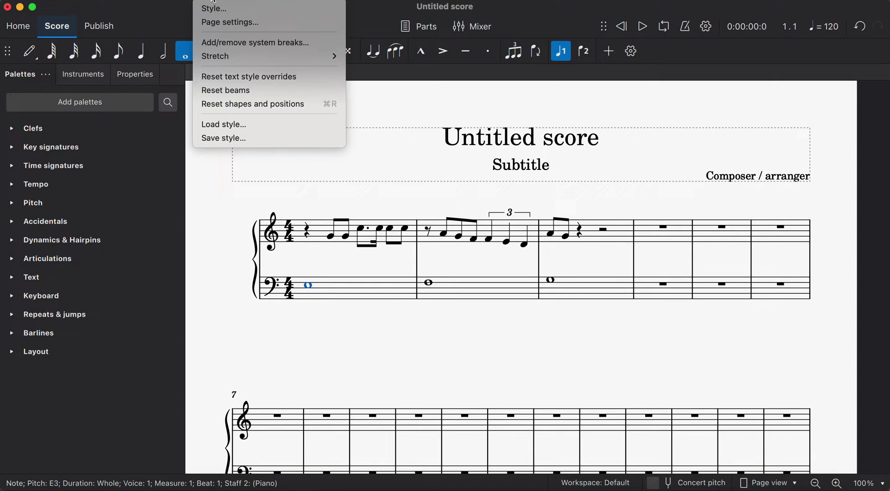
mouse_move(182, 2)
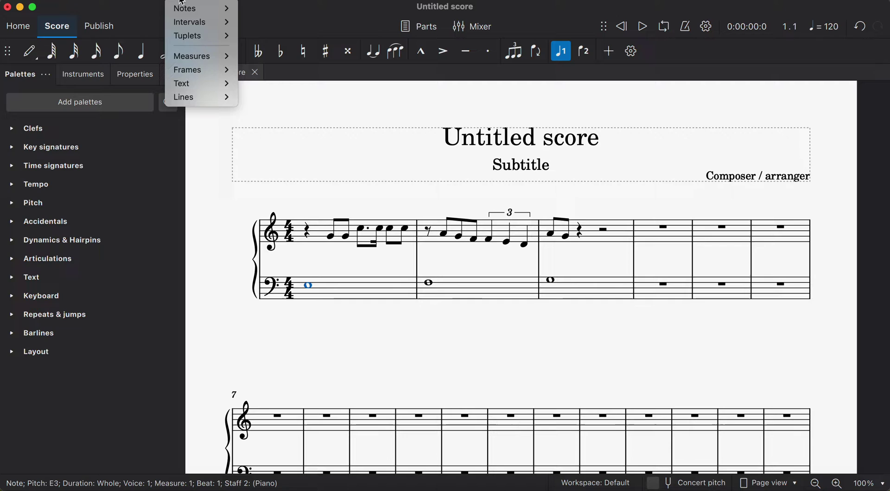
mouse_move(199, 87)
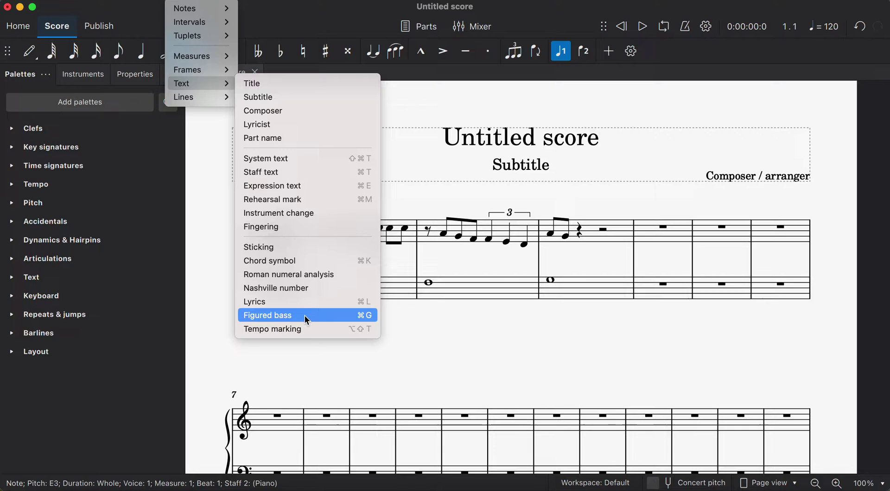
click(305, 315)
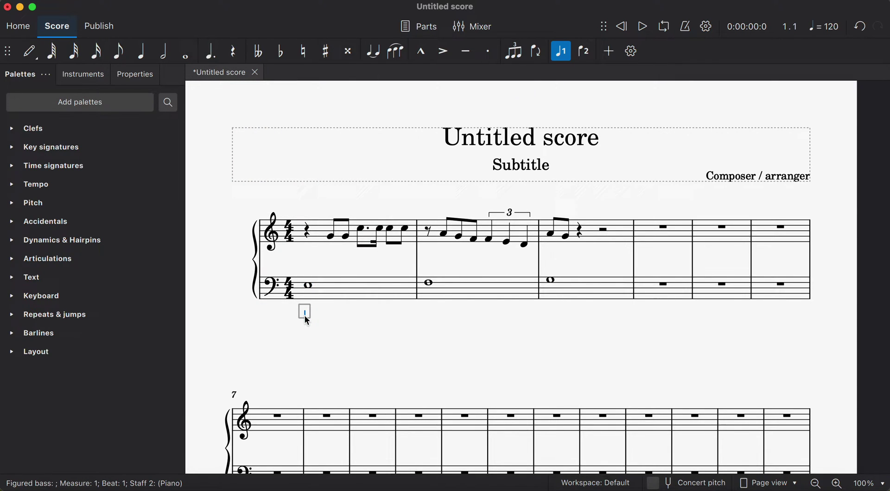
Try figure combinations in the figured bass box: 6 over 3, b6, sharps, and 4 #.
text(6)
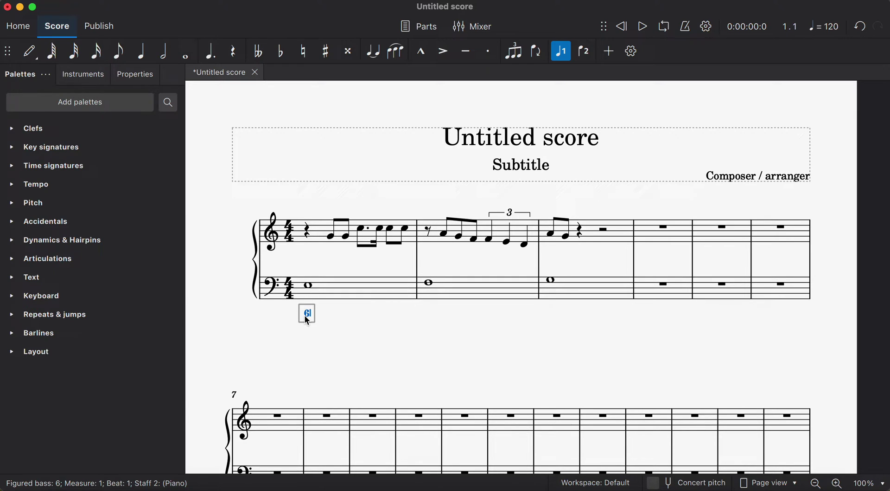
key(Return)
text(3)
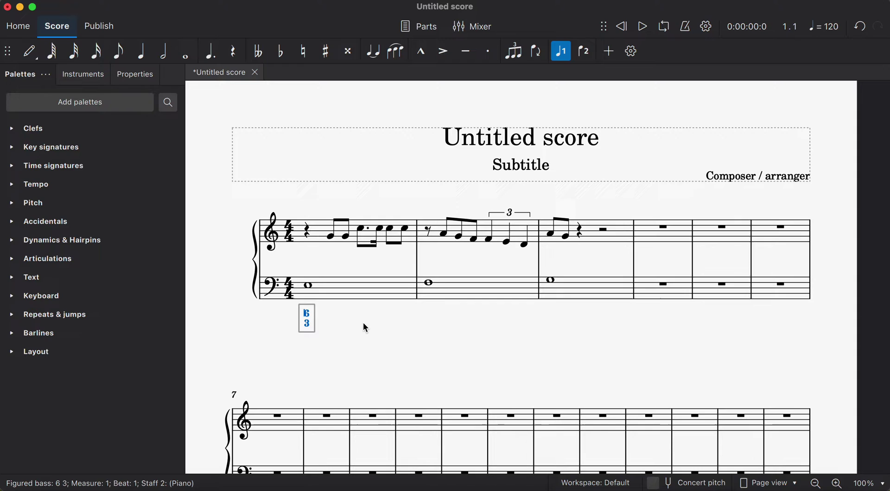
text(#)
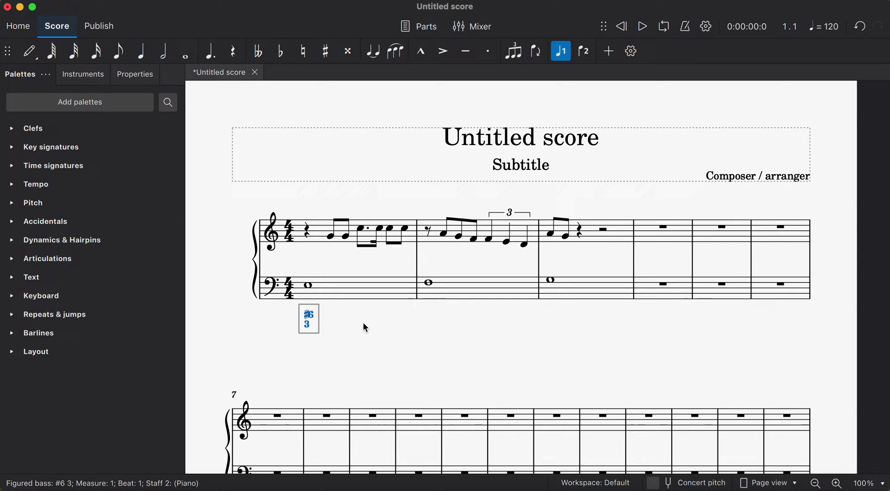
key(BackSpace)
text(b)
key(Down)
text(#)
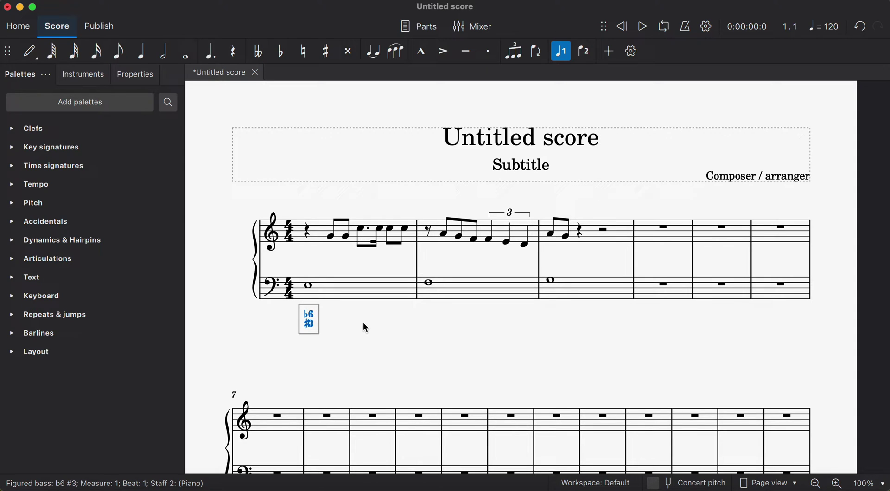
key(Up)
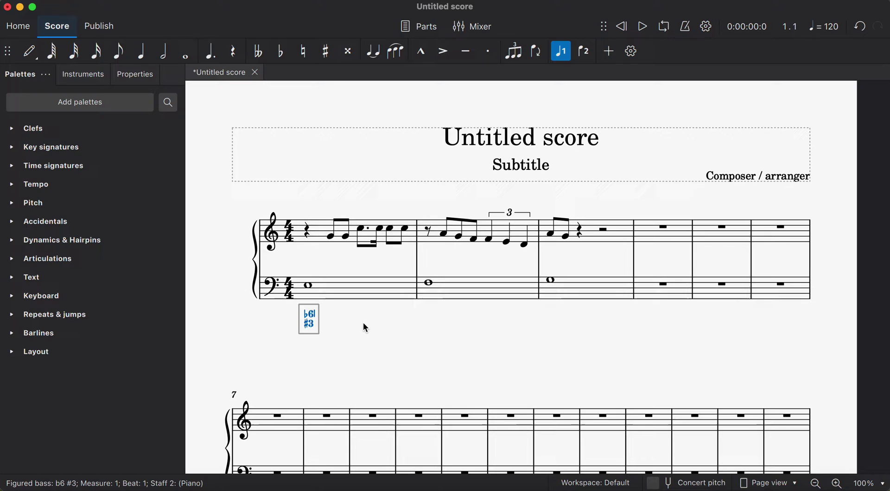
key(Return)
text(4 )
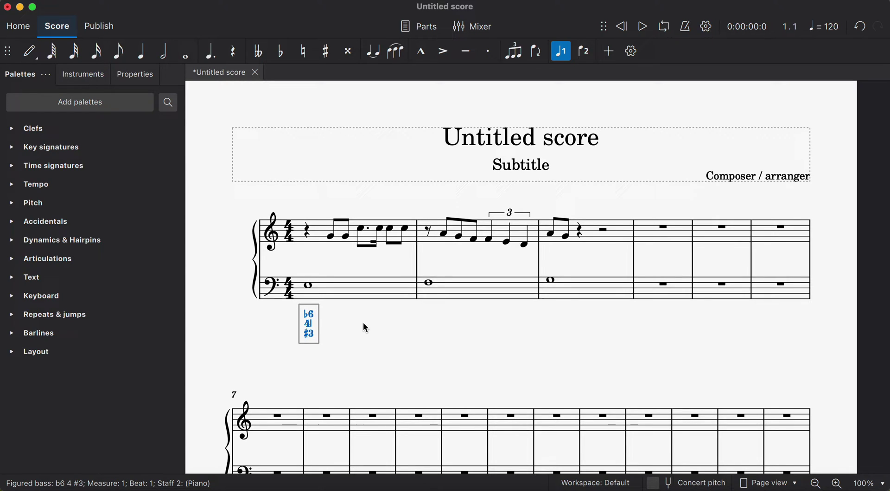
text(#)
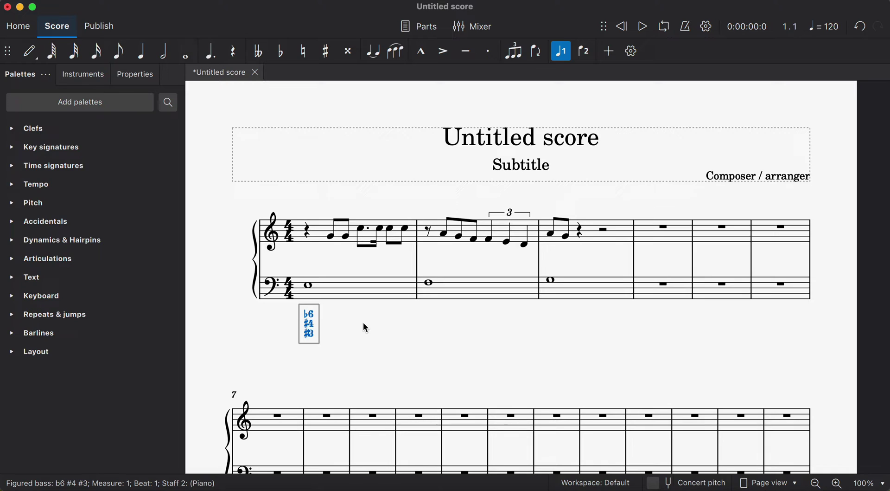
Delete the extra figures and the flat, leaving a plain 6, and commit it.
key(BackSpace)
key(BackSpace)
key(BackSpace)
key(BackSpace)
key(BackSpace)
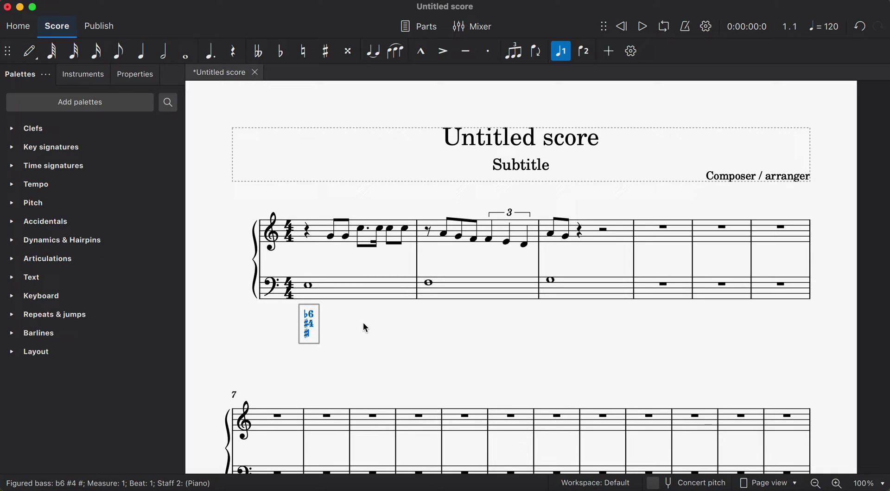
key(BackSpace)
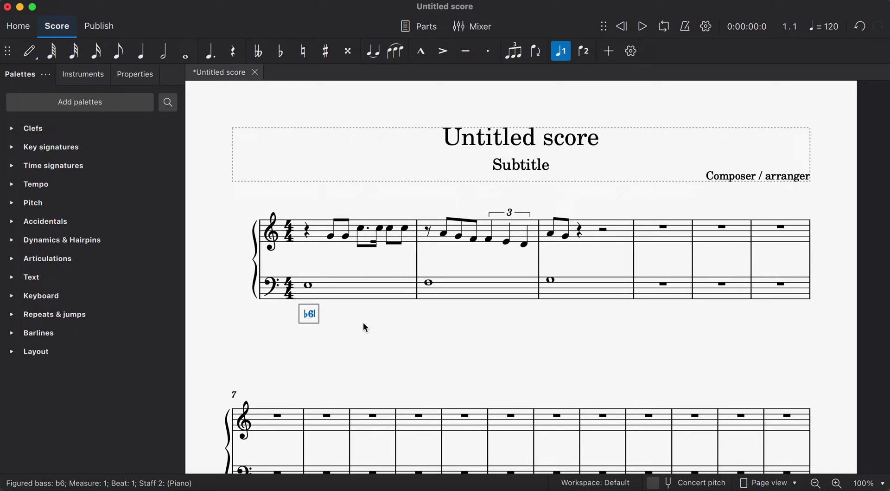
key(Left)
key(BackSpace)
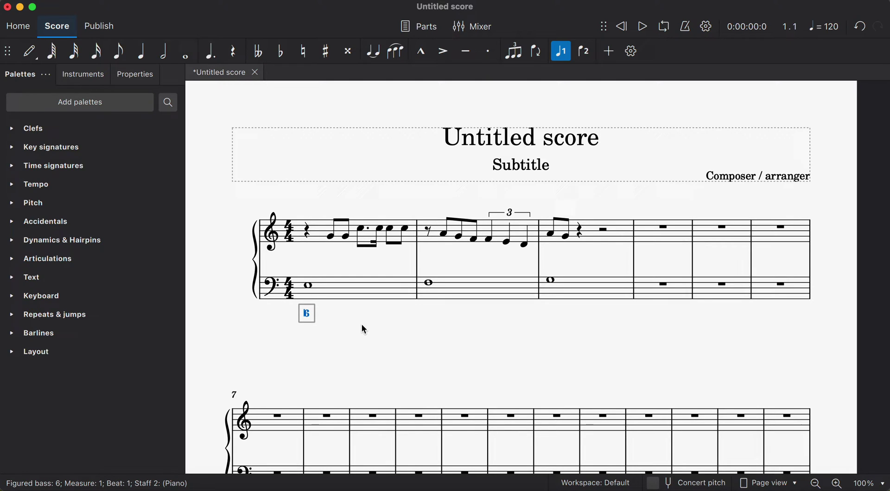
key(Escape)
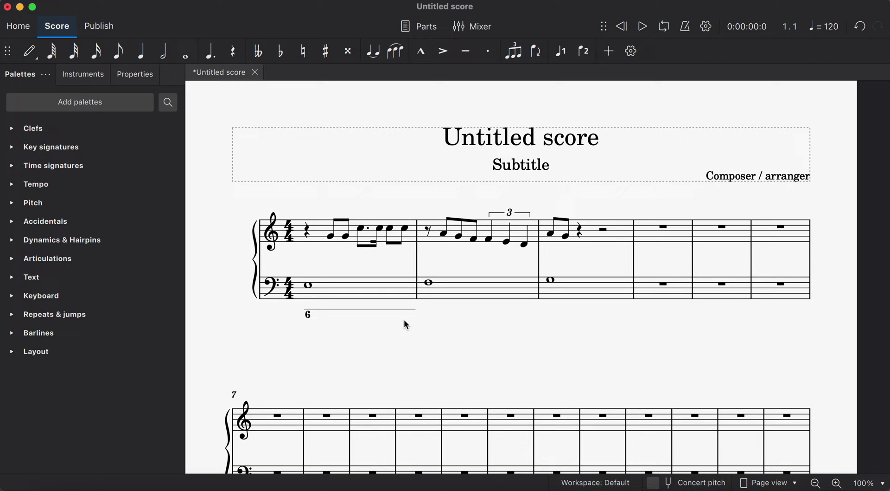
Select the first treble eighth note G4 in measure 1.
click(331, 237)
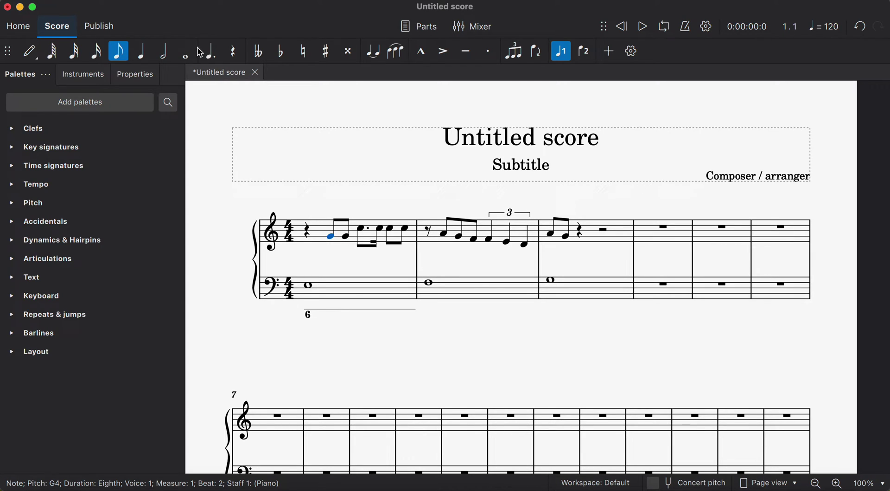
Open a lyric entry under the first melody note G4 via Add > Text > Lyrics.
click(186, 1)
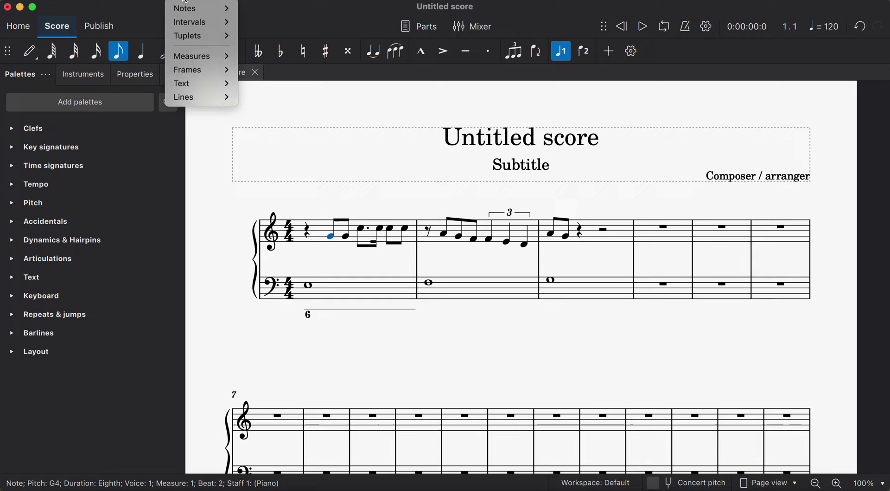
mouse_move(204, 87)
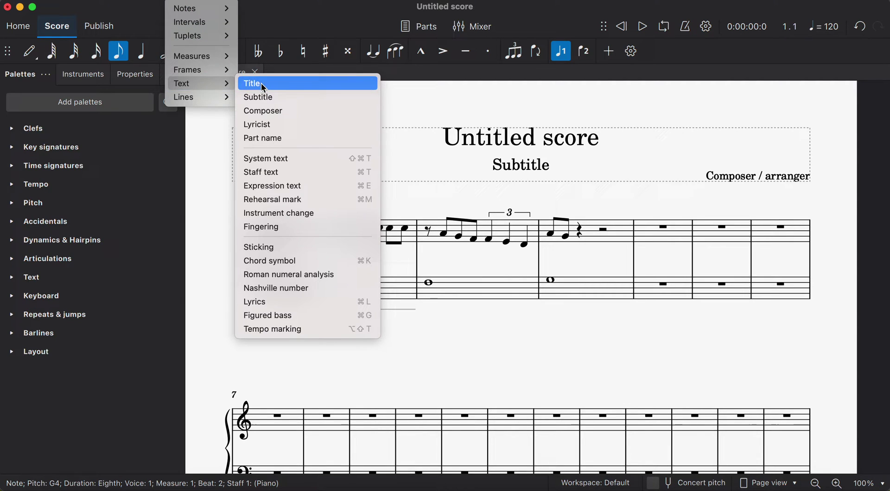
click(310, 305)
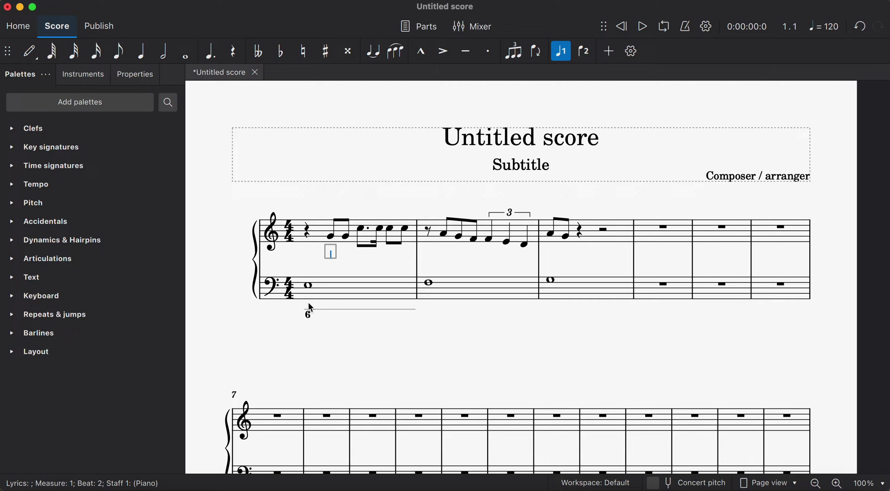
Enter the lyrics "With the sixth e-di-tion" under the measure 1 melody.
text(With)
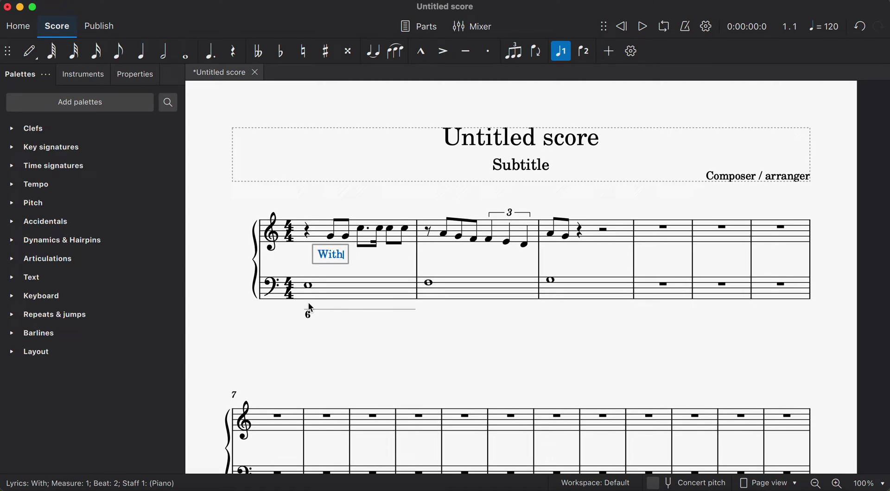
key(space)
text(the)
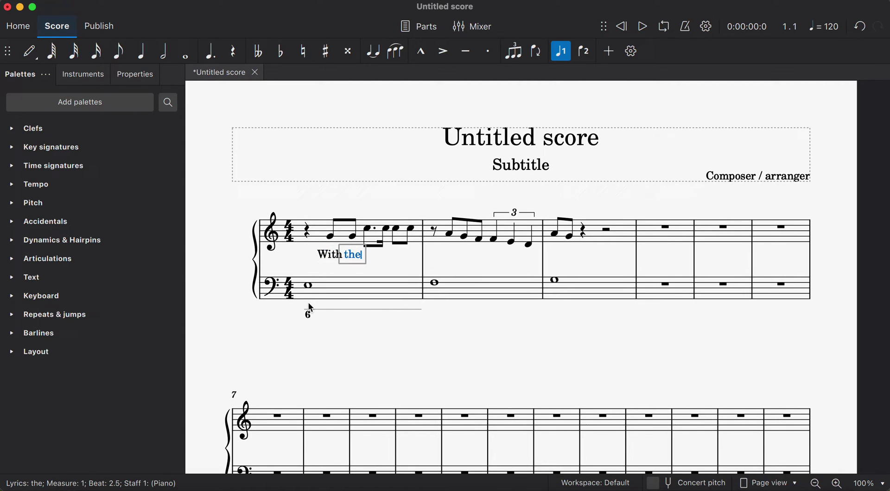
key(space)
text(sixth)
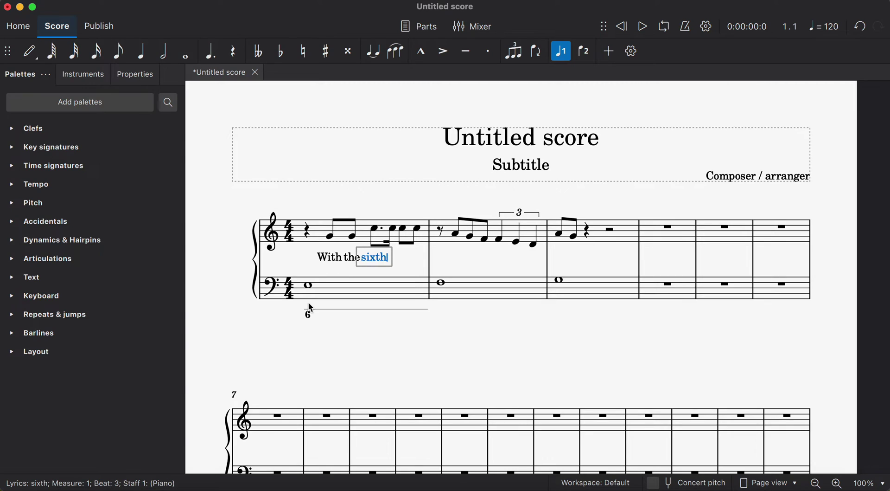
key(space)
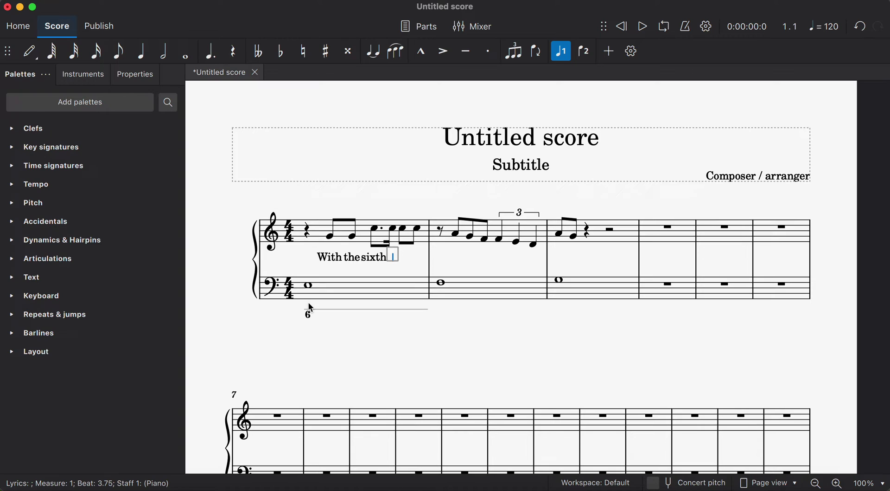
text(e)
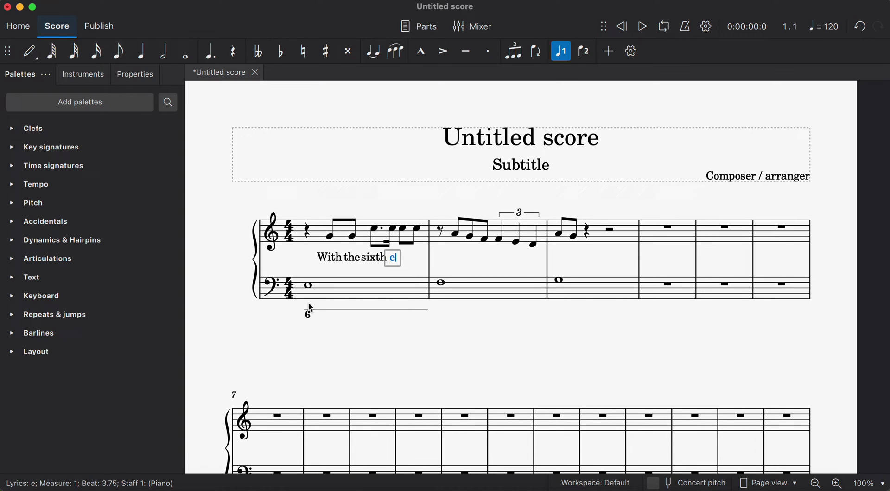
key(minus)
text(di)
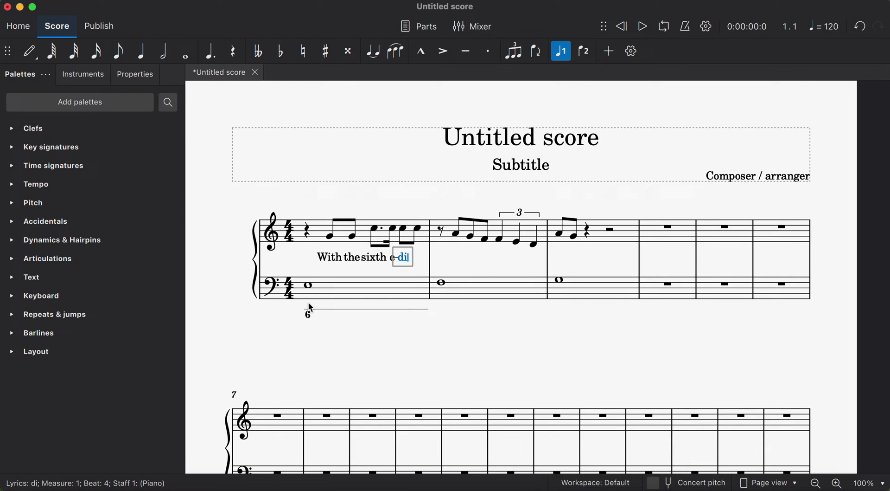
key(minus)
text(tion)
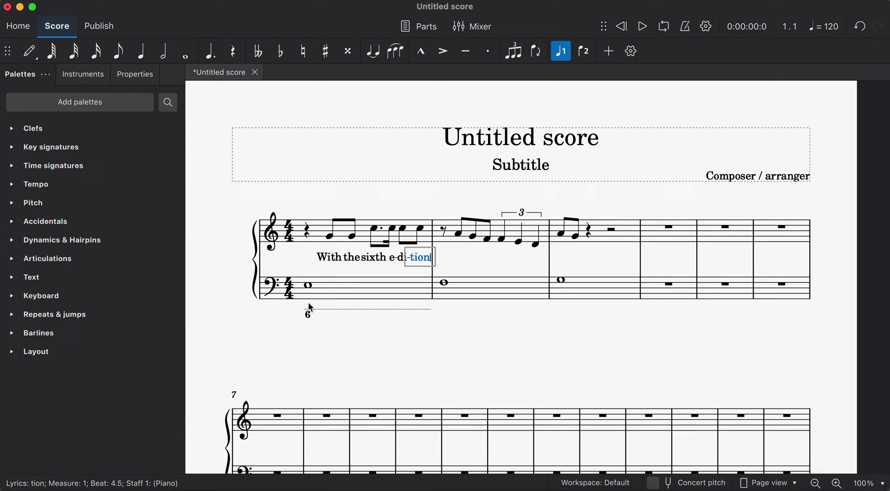
key(space)
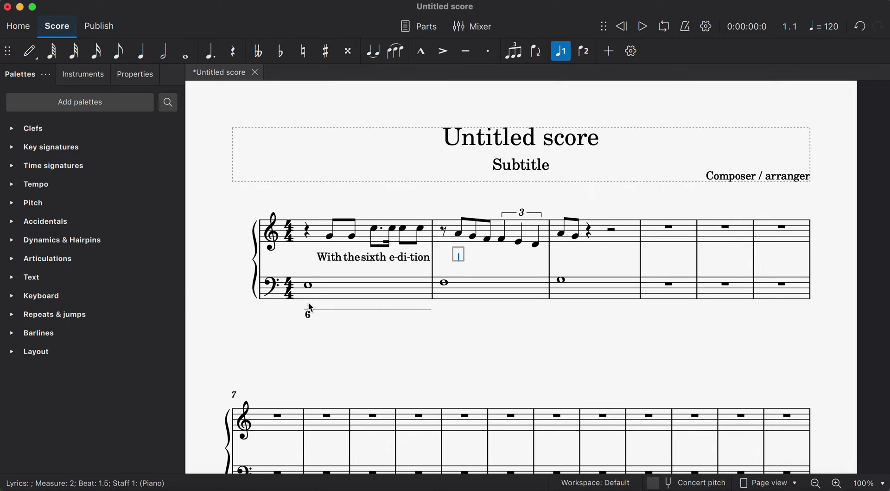
Continue the lyrics with "A New Ap-proach to Sight Sing-ing" through measures 2–3.
text(A)
key(space)
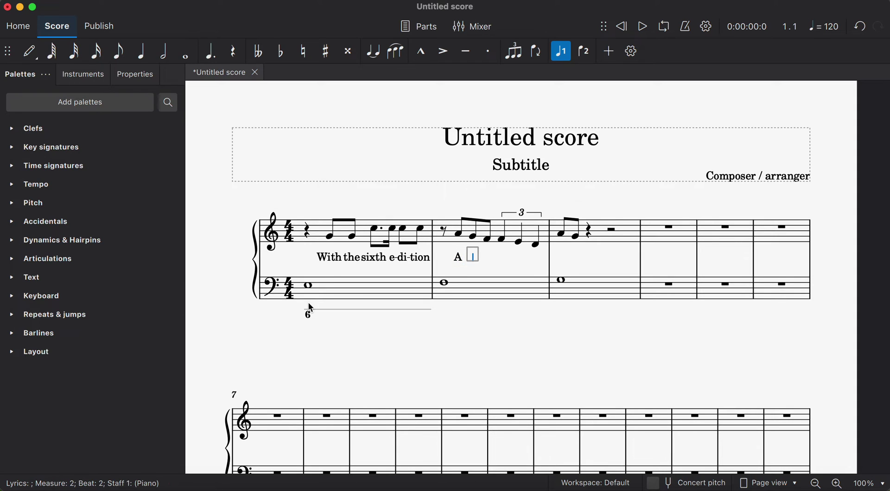
text(New)
key(space)
text(Ap)
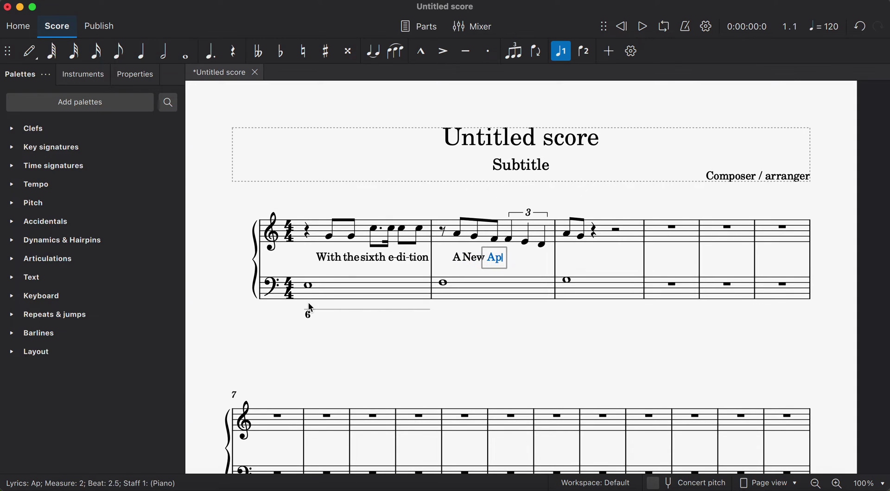
key(minus)
text(proac)
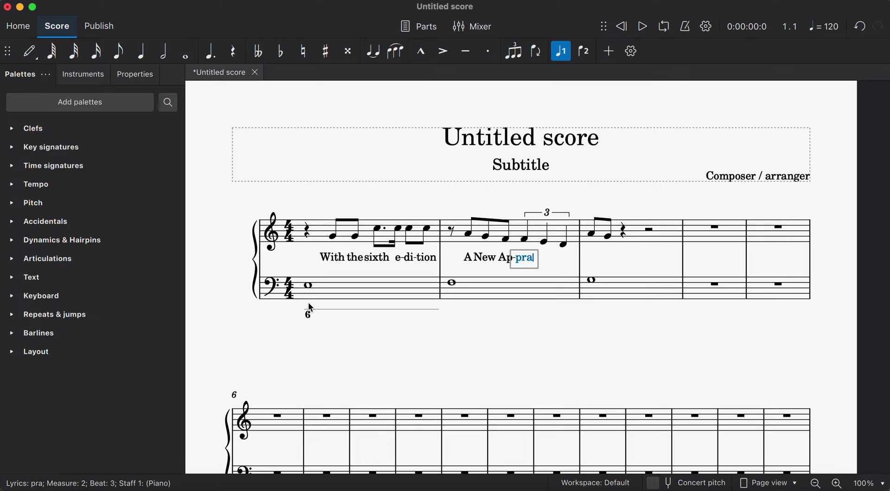
text(h)
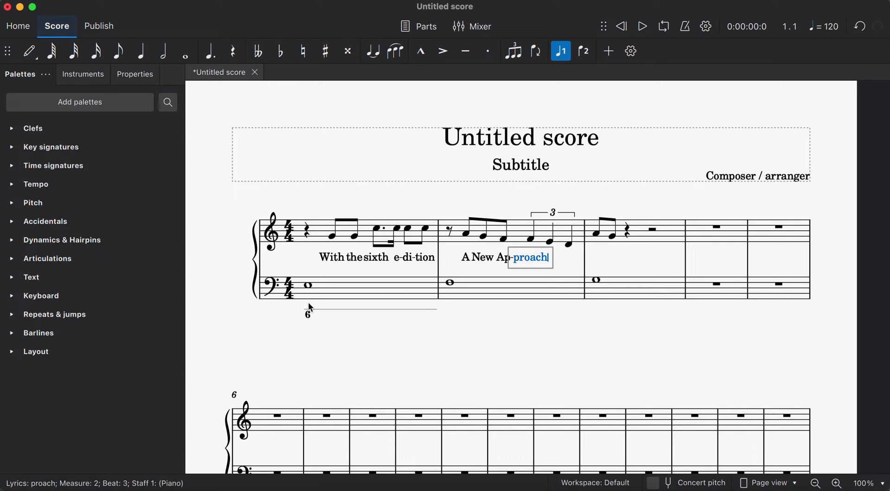
text(to)
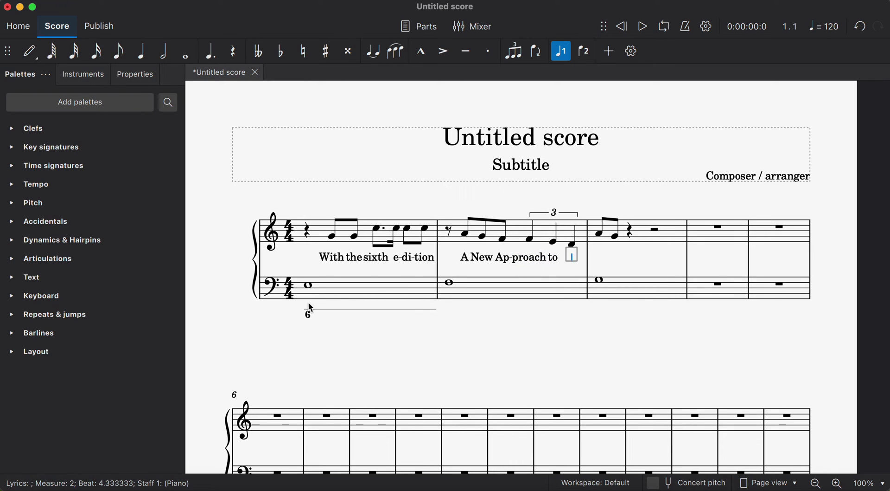
text( Sight)
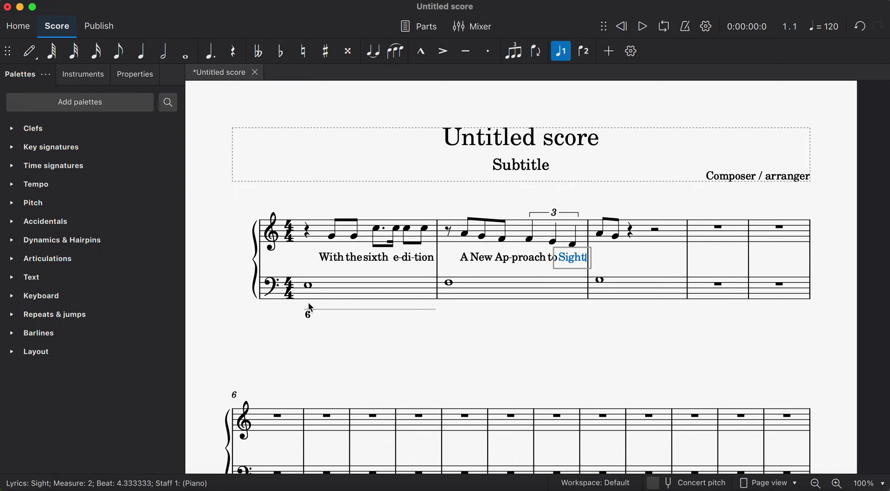
text( Sing)
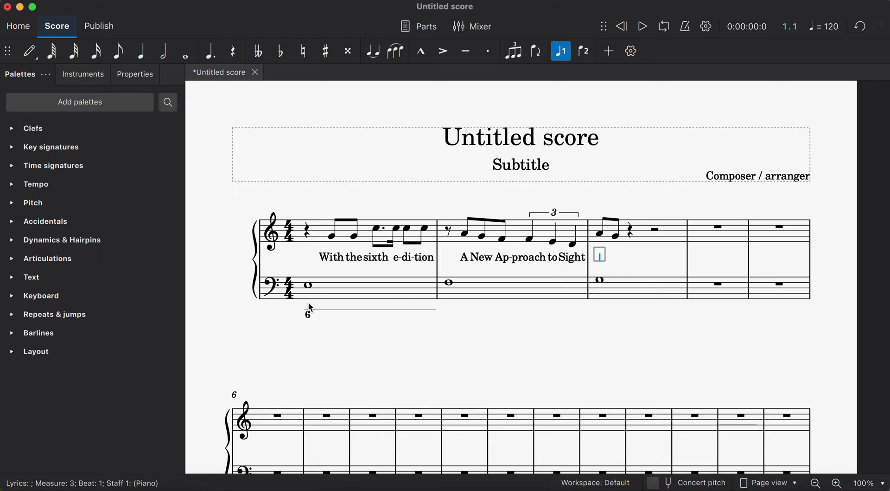
text(-ing)
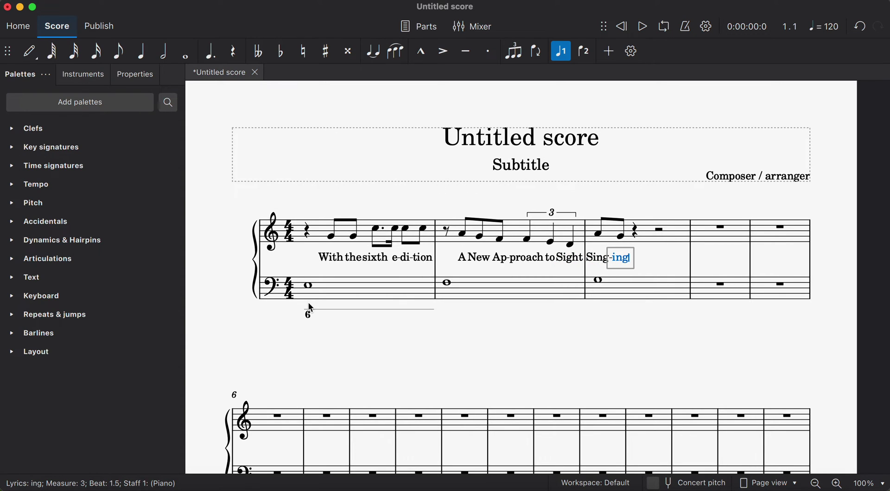
End lyric entry, nudge measure 1's second eighth left, and keep the last triplet note at D4.
click(557, 357)
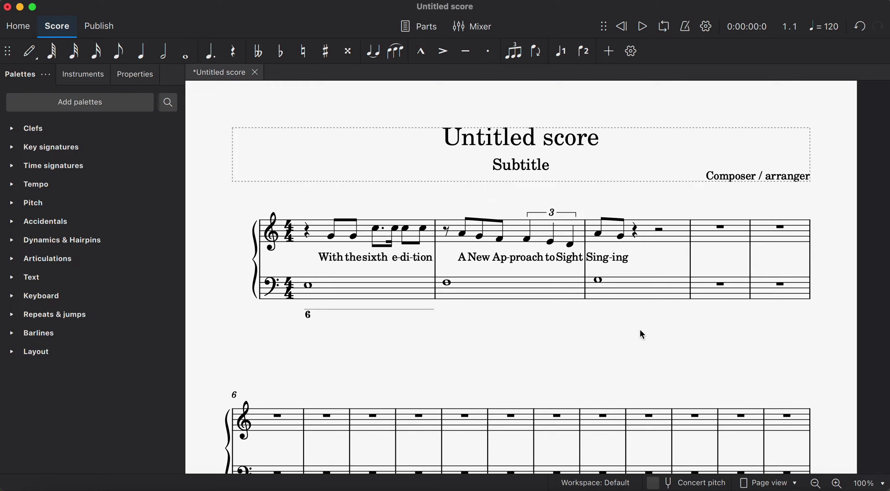
click(333, 237)
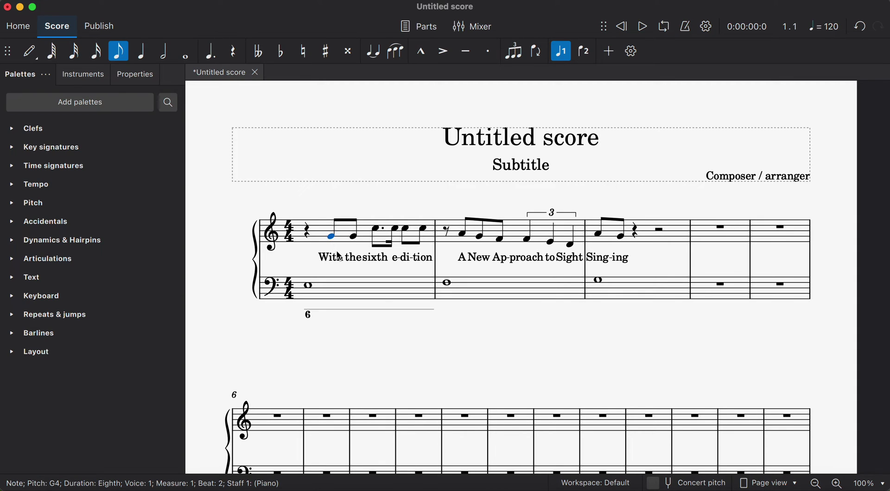
click(359, 239)
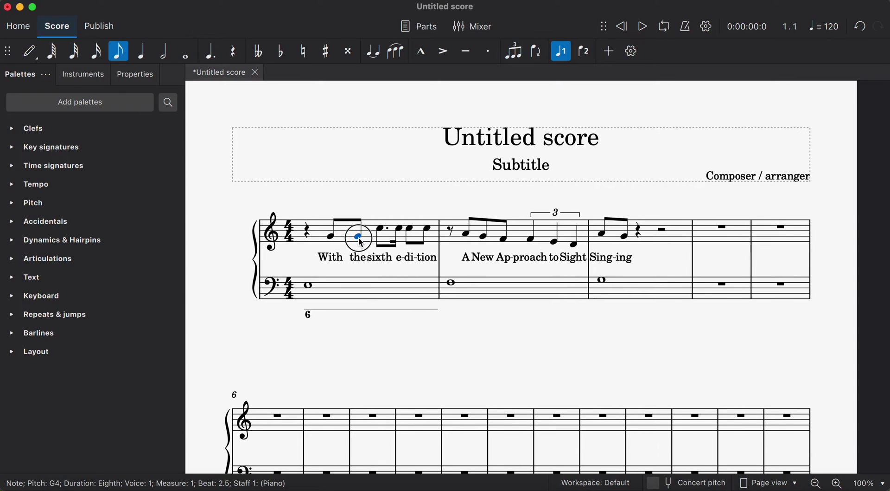
drag(361, 241, 358, 243)
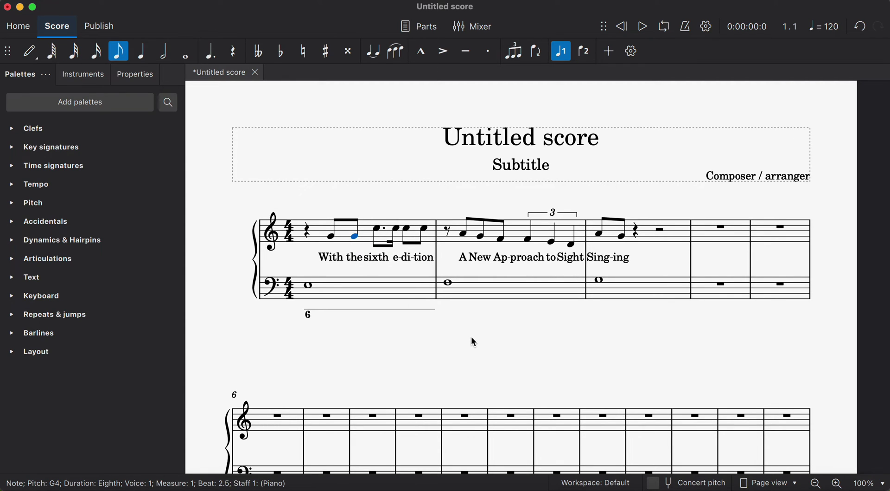
click(574, 247)
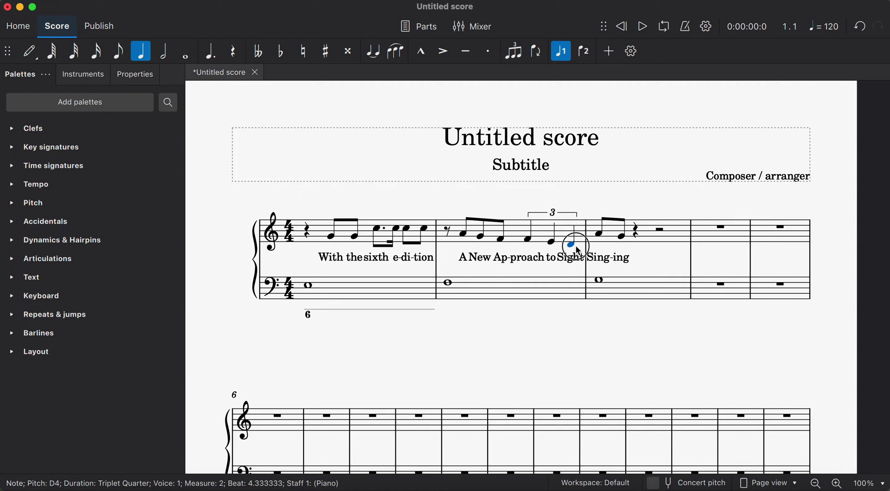
key(e)
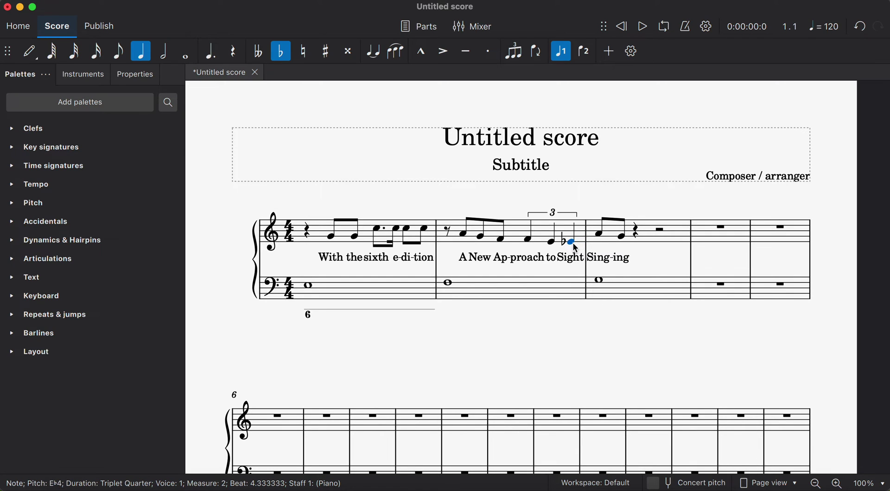
drag(574, 242, 579, 246)
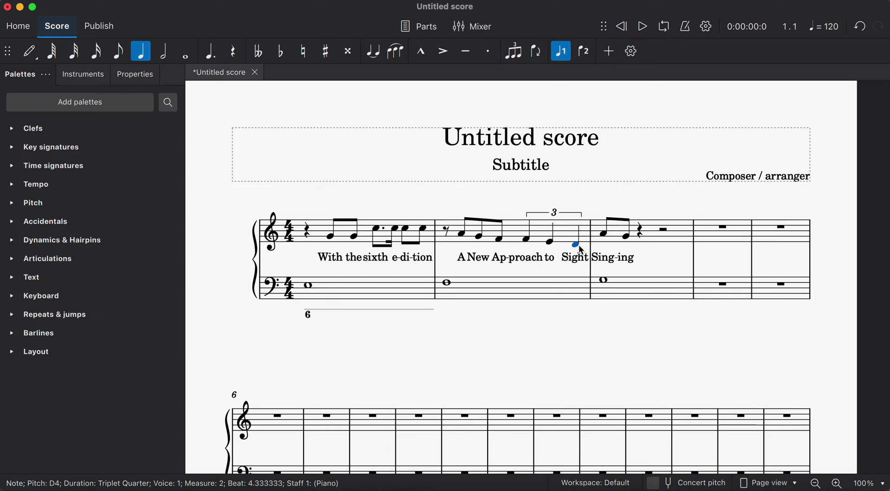
Widen measures 3 and 1 by shifting their final eighth notes to the right.
click(606, 237)
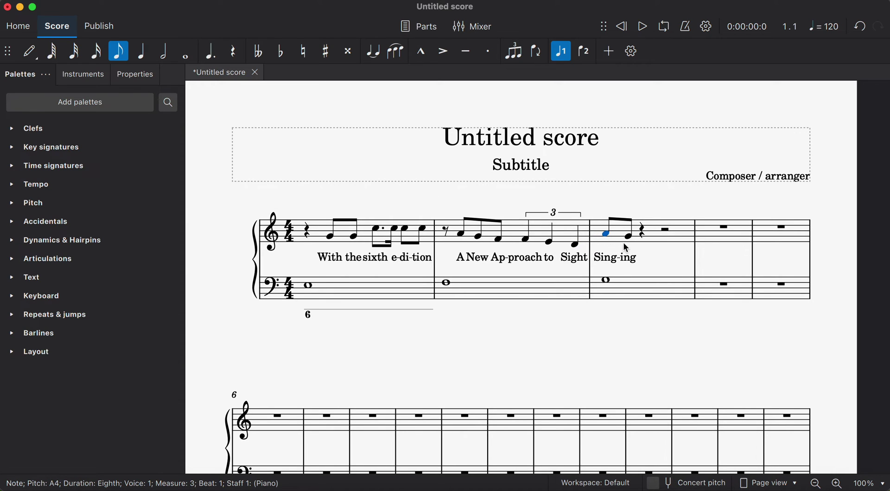
drag(630, 237, 639, 240)
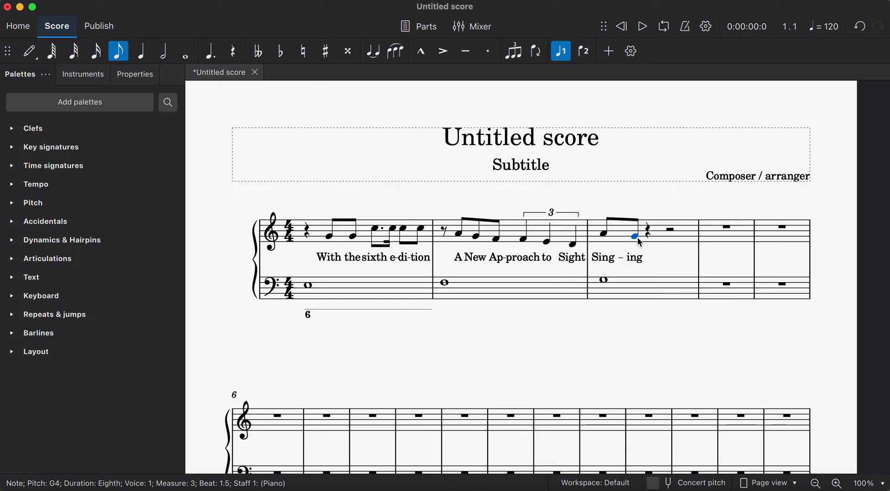
click(406, 235)
click(424, 230)
drag(426, 231, 430, 234)
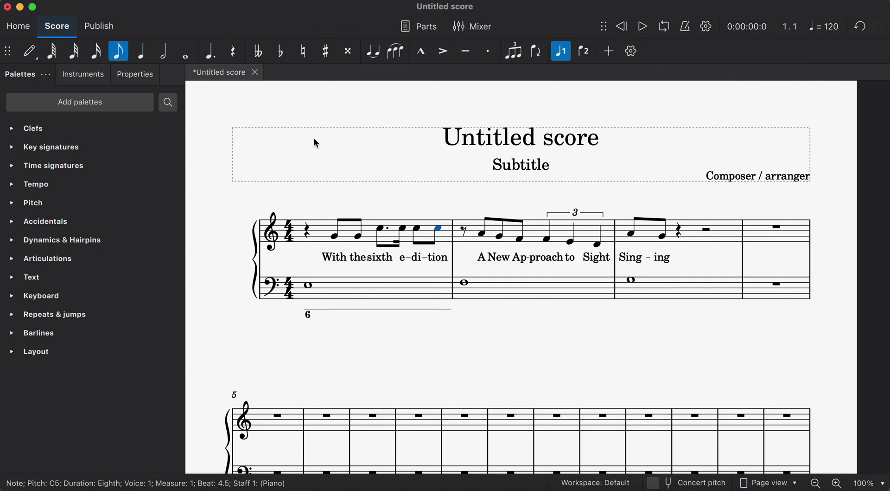
Select the bass F3 in measure 2 and add a Roman numeral analysis entry.
click(190, 1)
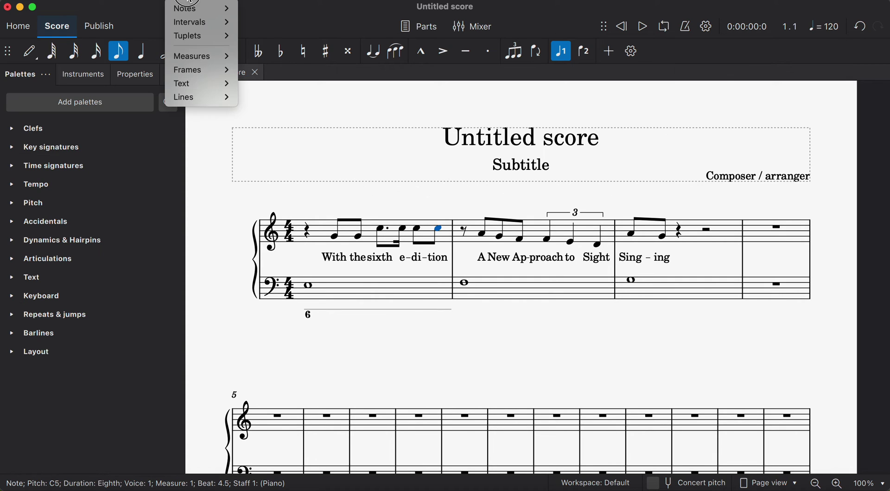
mouse_move(210, 85)
click(360, 158)
click(466, 284)
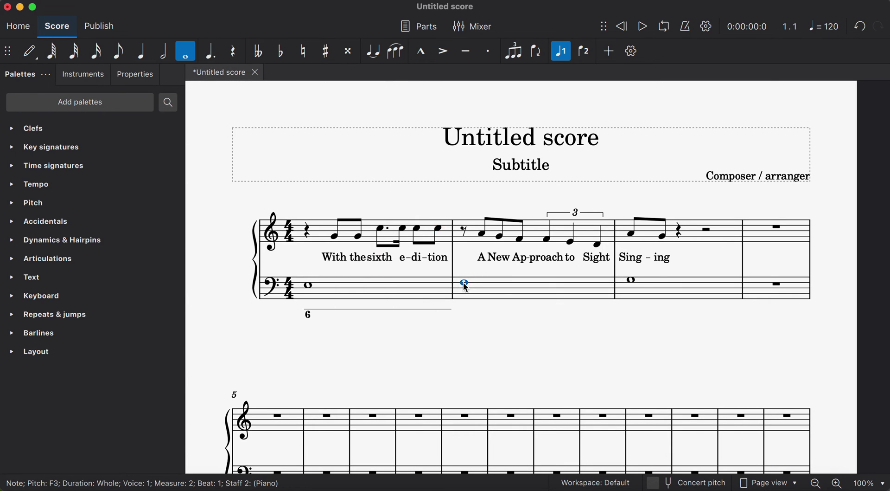
click(190, 2)
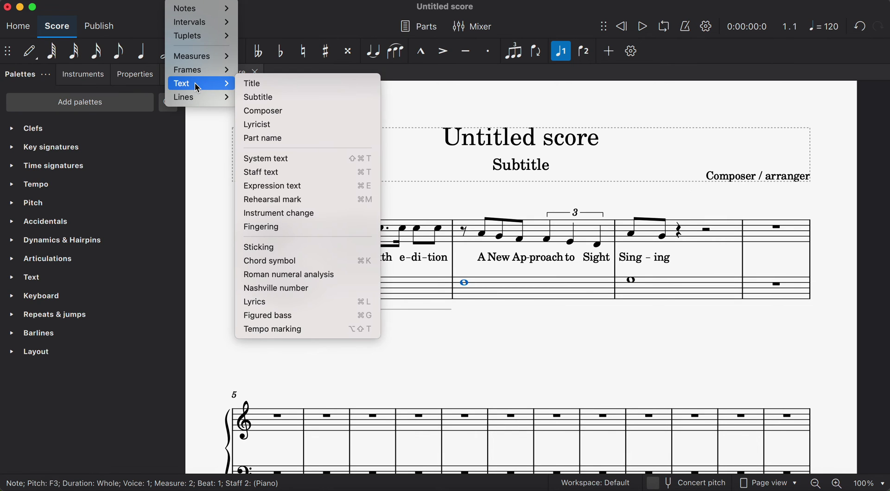
click(331, 274)
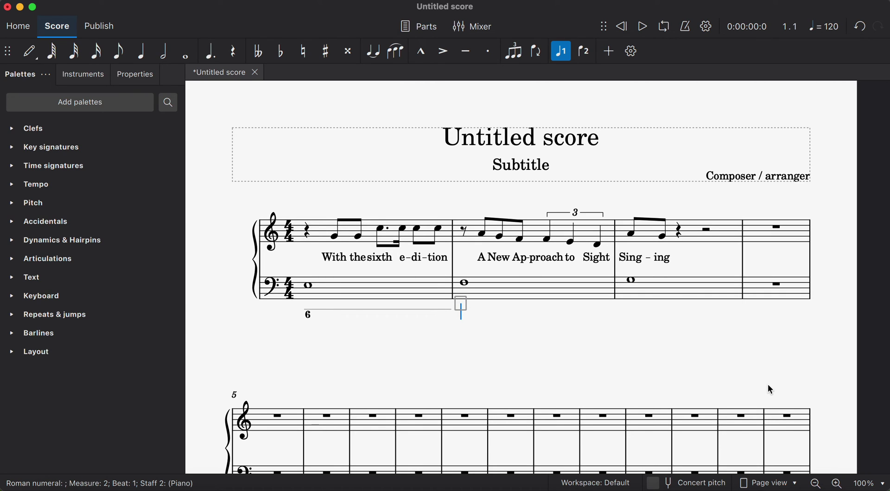
Type IV6 in the Roman numeral box, revise it to IV4, and close it.
text(IV)
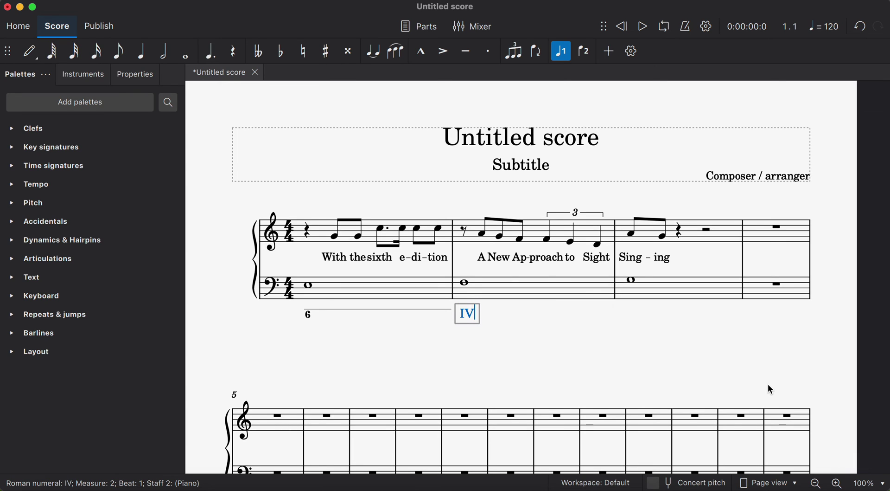
text(6)
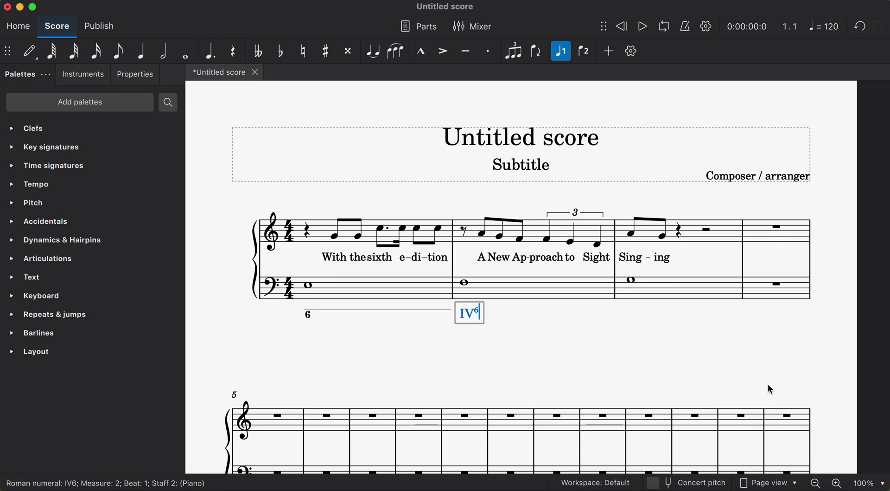
key(BackSpace)
text(3)
key(BackSpace)
text(4)
key(Escape)
Reopen the numeral and replace the IV43 attempt with ii65.
click(472, 316)
click(473, 317)
click(479, 315)
text(3)
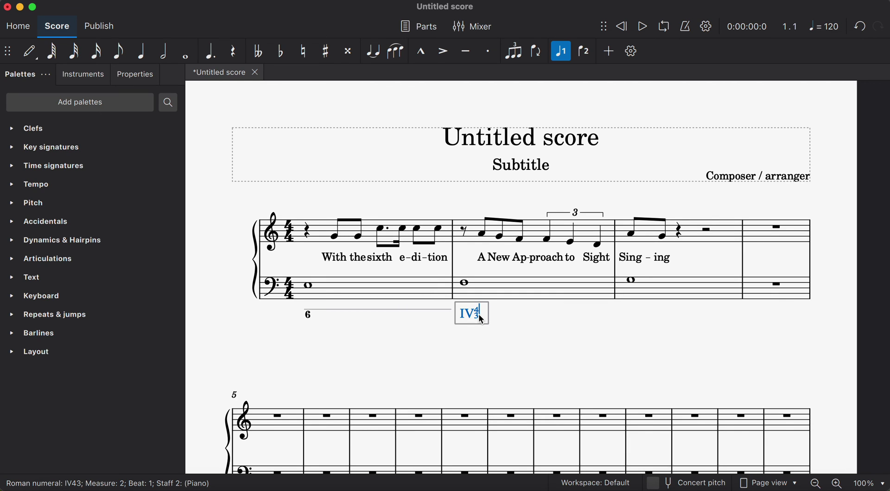
key(BackSpace)
key(BackSpace)
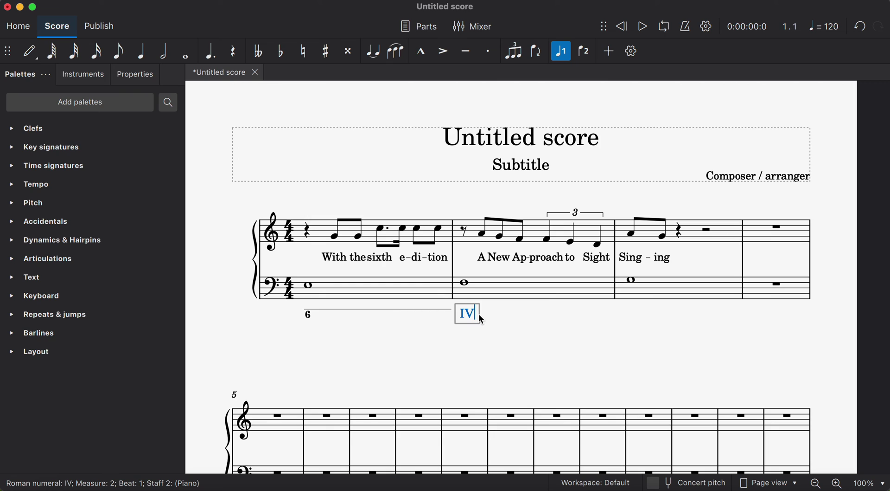
text(65)
key(BackSpace)
key(BackSpace)
key(BackSpace)
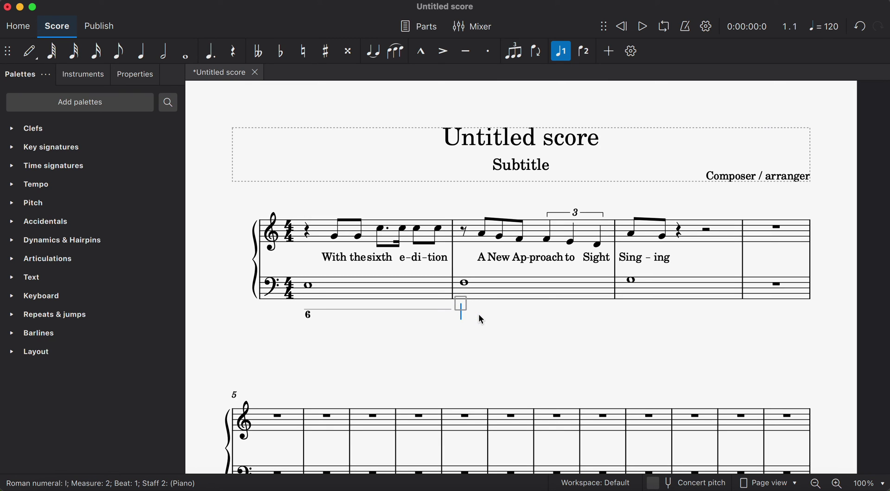
key(BackSpace)
text(ii)
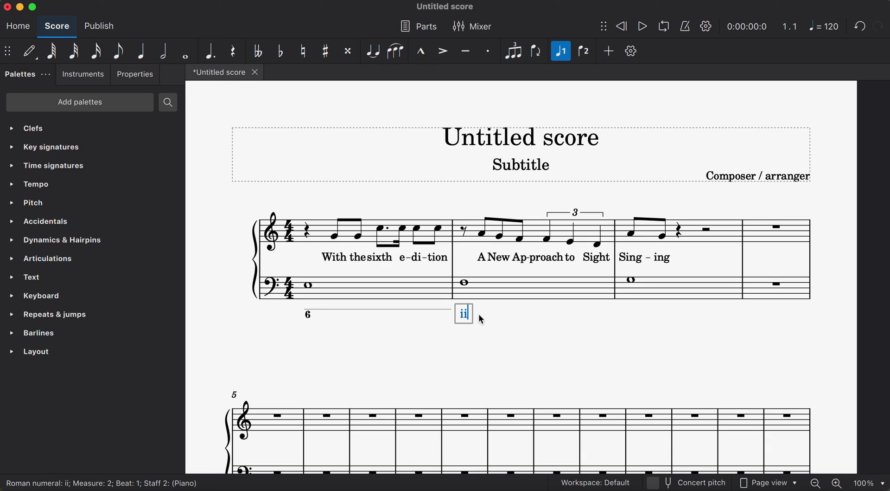
text(65)
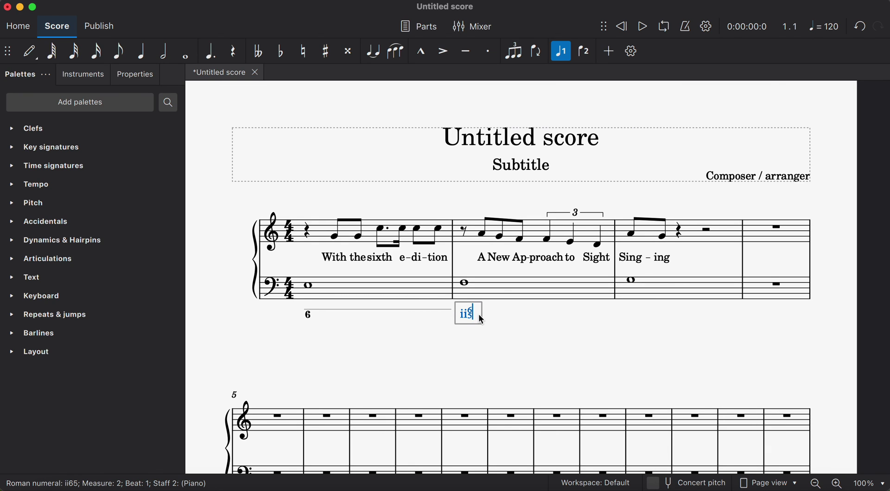
Commit ii65 and enter the numeral V under measure 3's bass G3.
key(space)
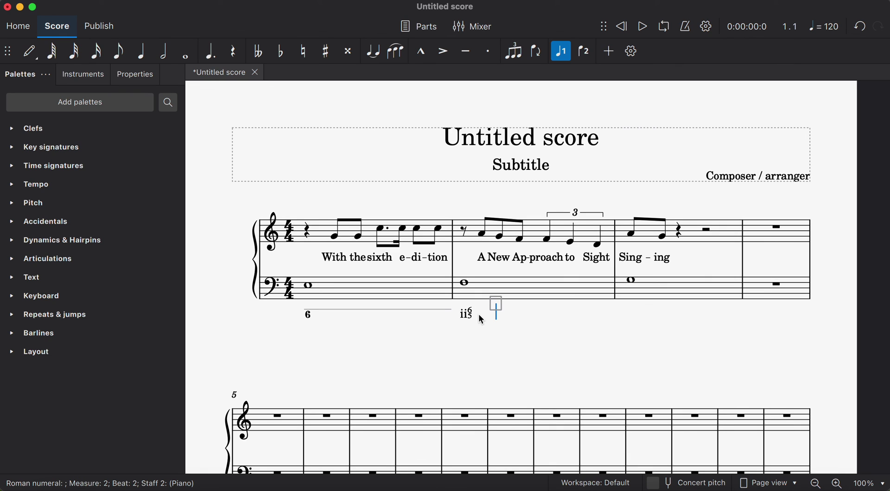
key(space)
key(space)
key(space)
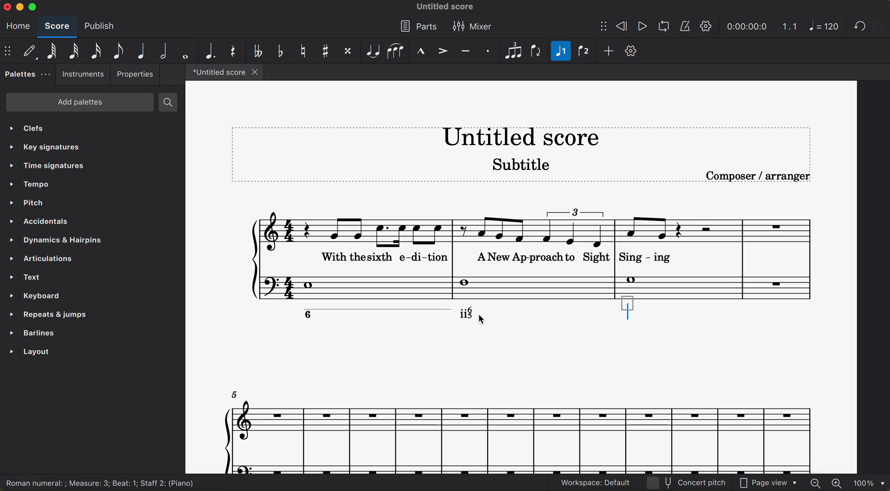
text(V)
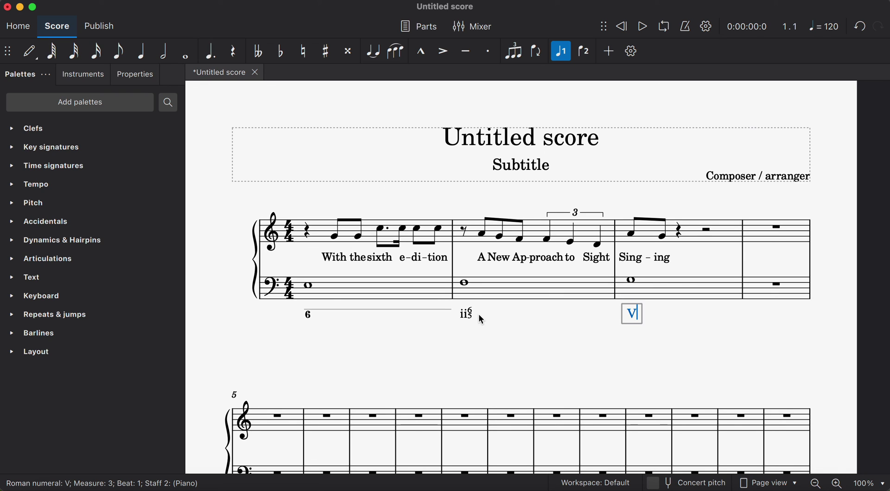